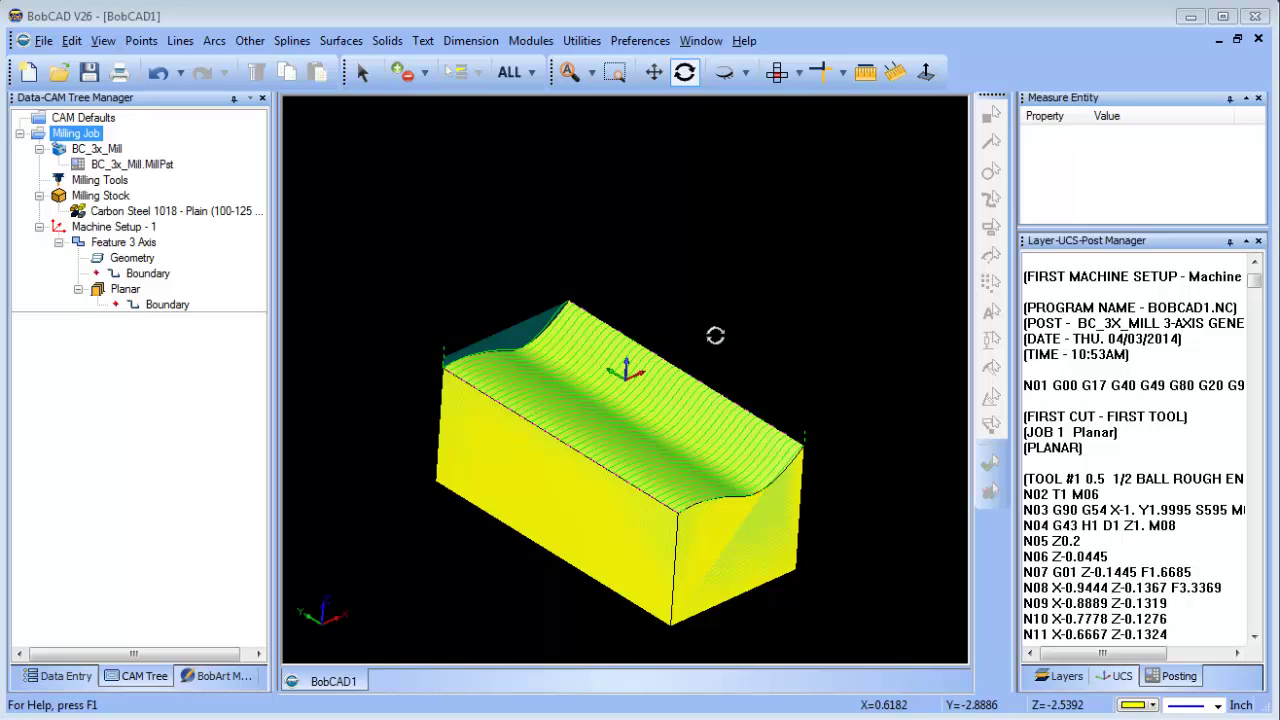
# Orbit the part to view the grooved top, then edit the Feature 3 Axis machining feature.
pyautogui.moveTo(727, 484); pyautogui.dragTo(623, 530)
pyautogui.scroll(3, 591, 423)
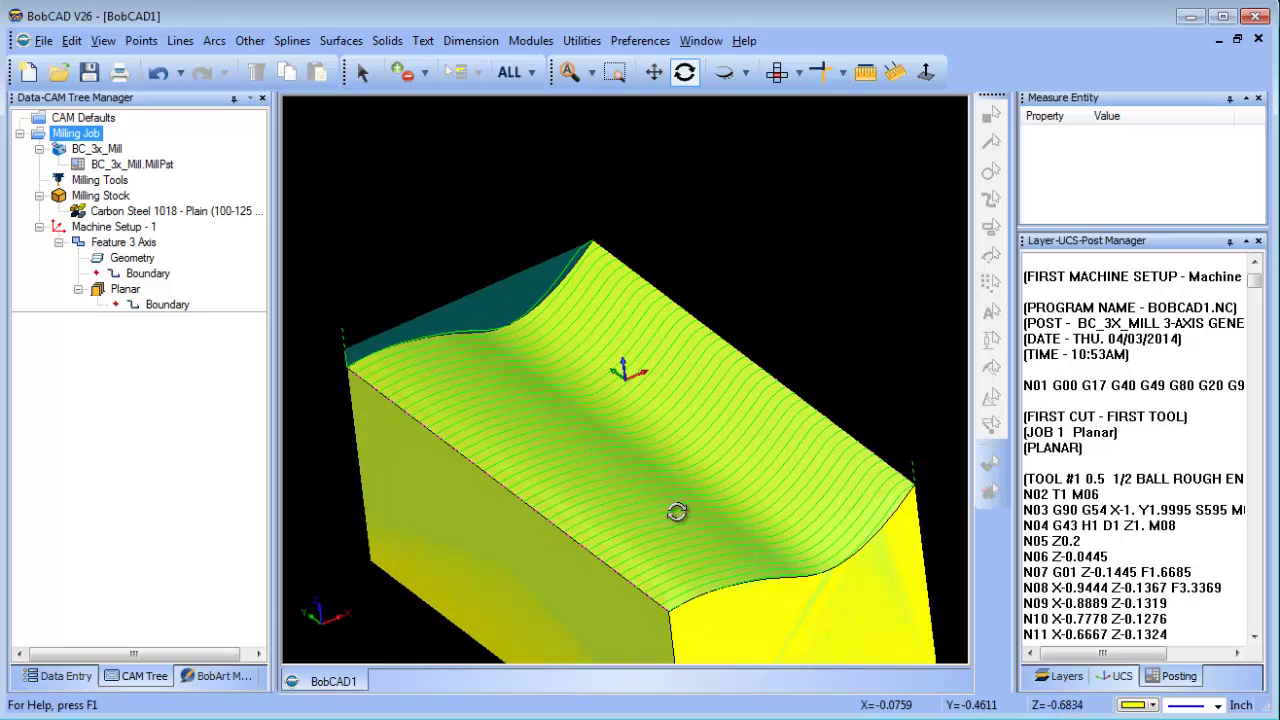
pyautogui.scroll(-3, 595, 397)
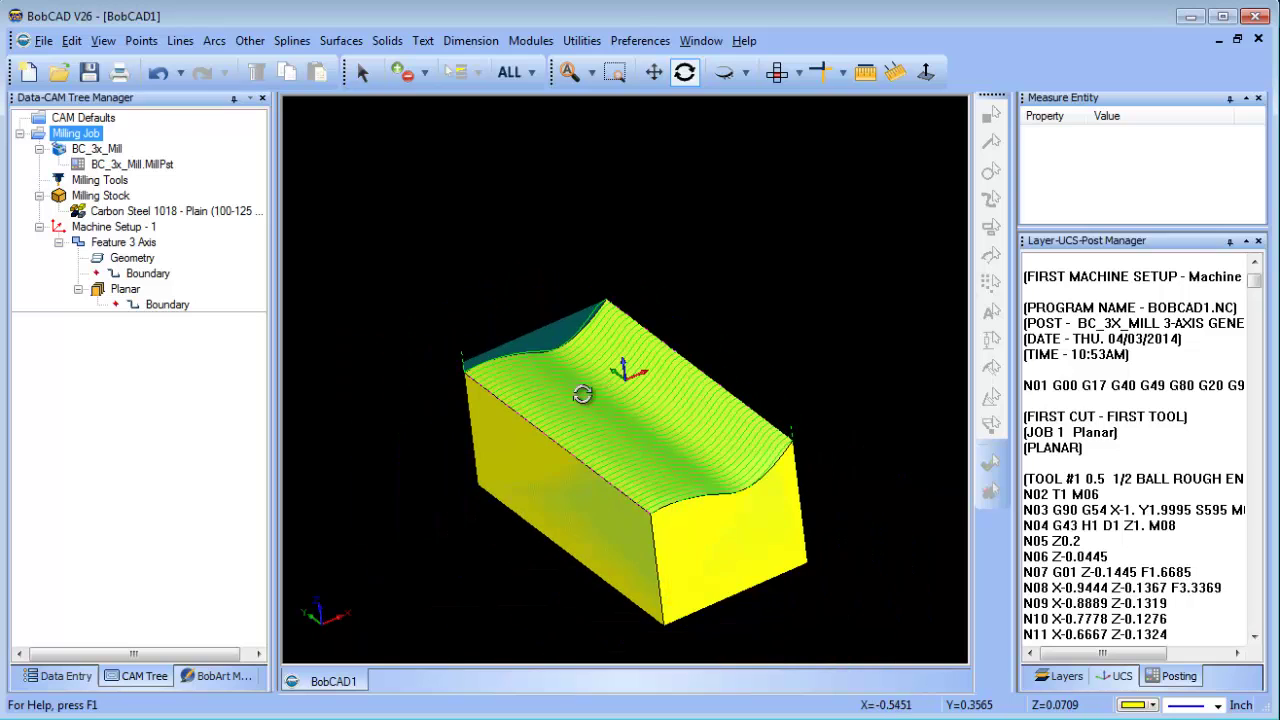
pyautogui.click(104, 243)
pyautogui.rightClick(104, 248)
pyautogui.click(160, 252)
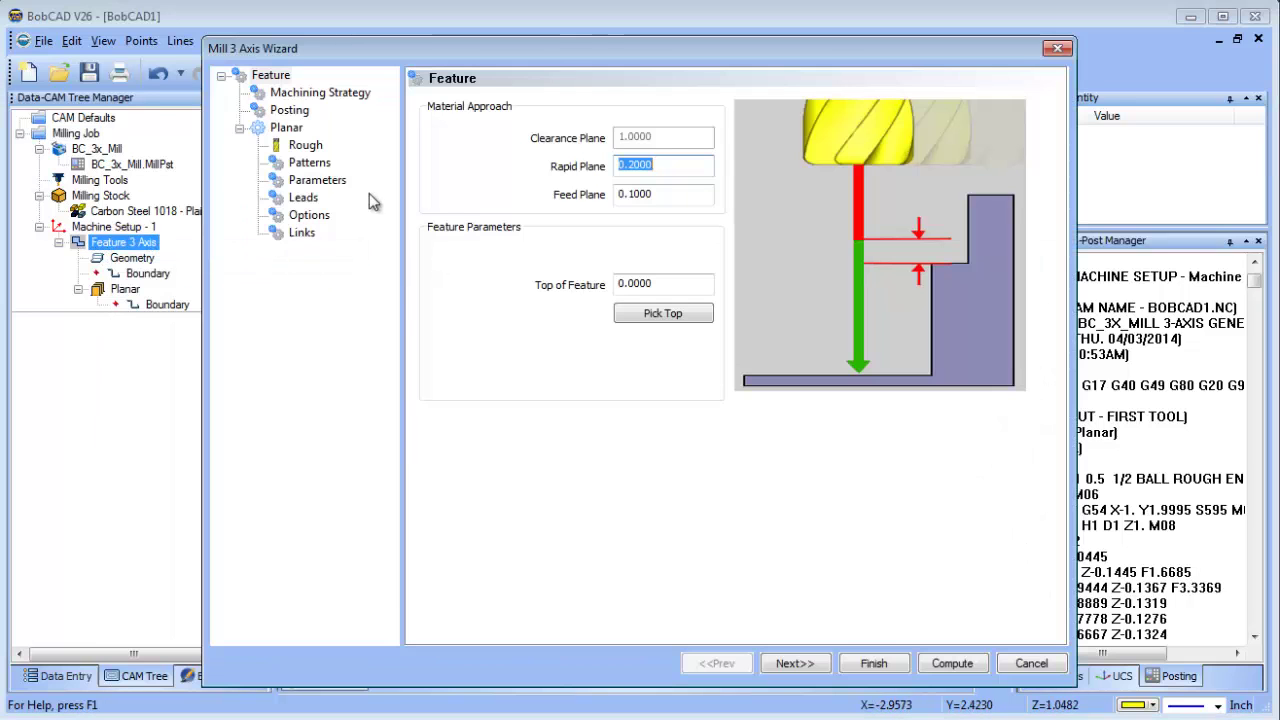
# Review the posting parameters, keep Work Offset 1 with Arc Fit off, and finish the wizard.
pyautogui.moveTo(344, 55); pyautogui.dragTo(337, 62)
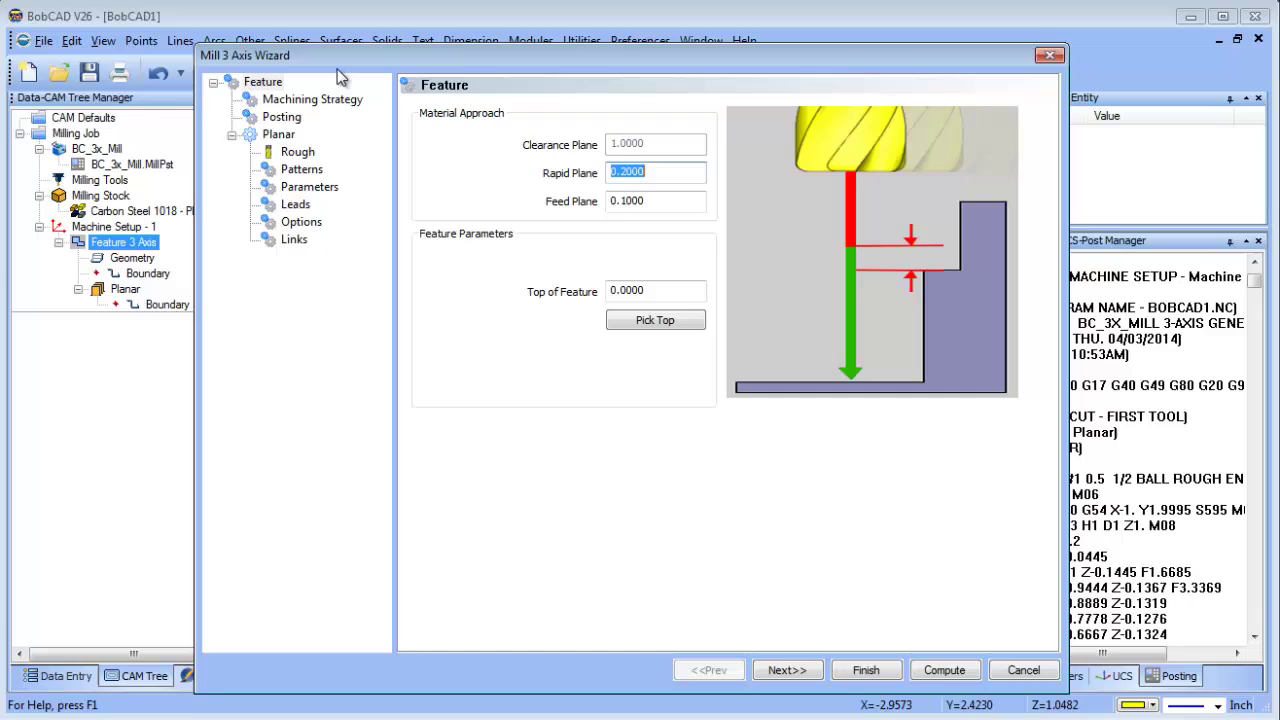
pyautogui.click(282, 118)
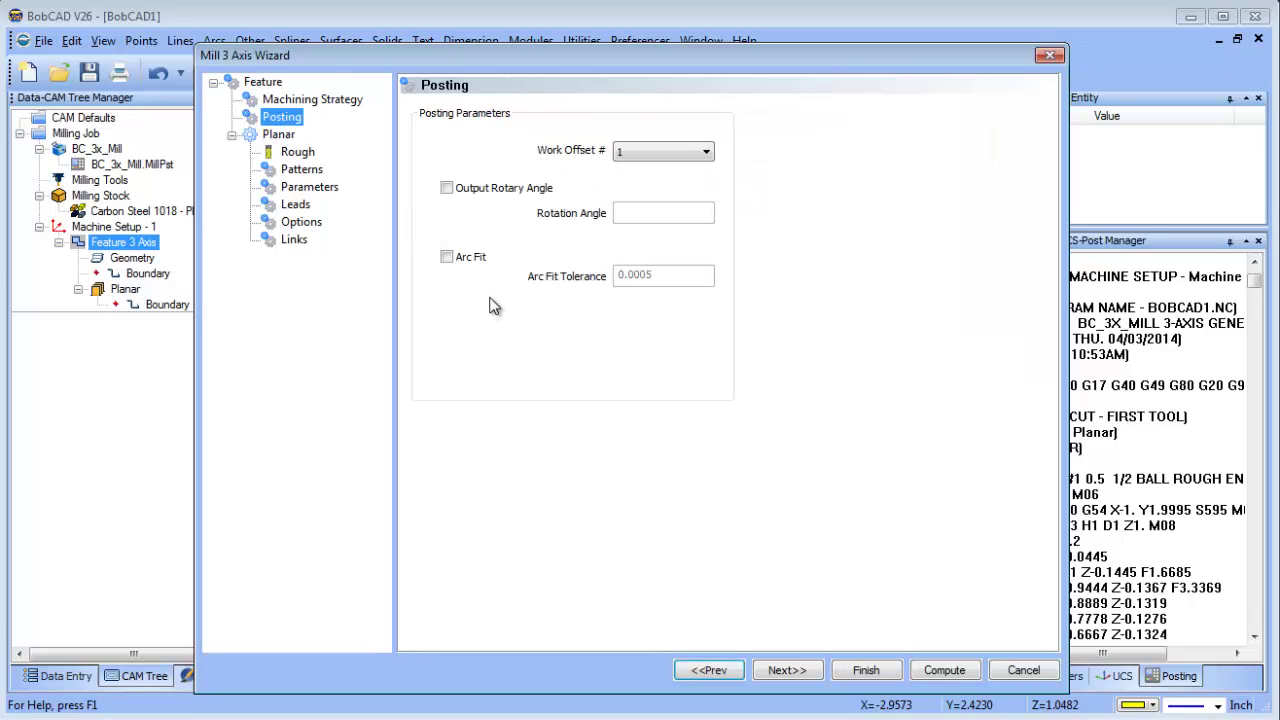
pyautogui.click(680, 152)
pyautogui.click(665, 152)
pyautogui.click(866, 672)
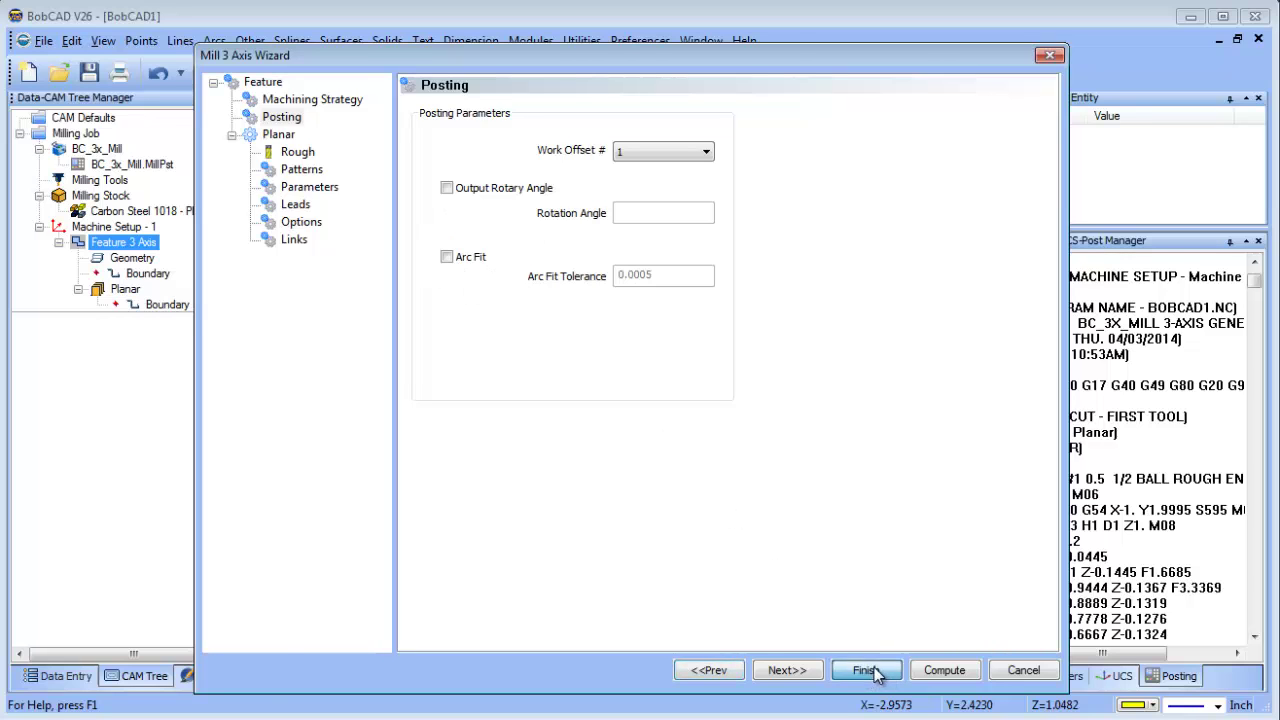
pyautogui.click(80, 133)
# Post the milling job to regenerate the planar G-code.
pyautogui.rightClick(80, 133)
pyautogui.click(135, 194)
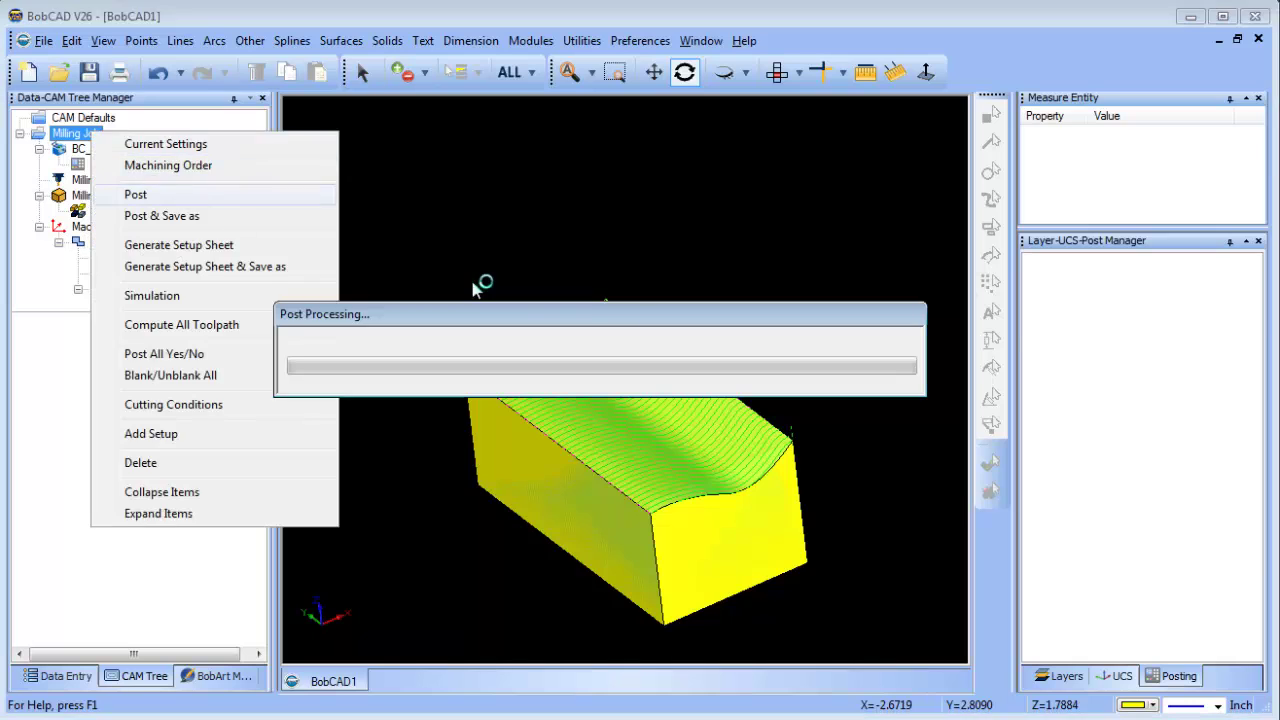
pyautogui.scroll(-7, 1083, 373)
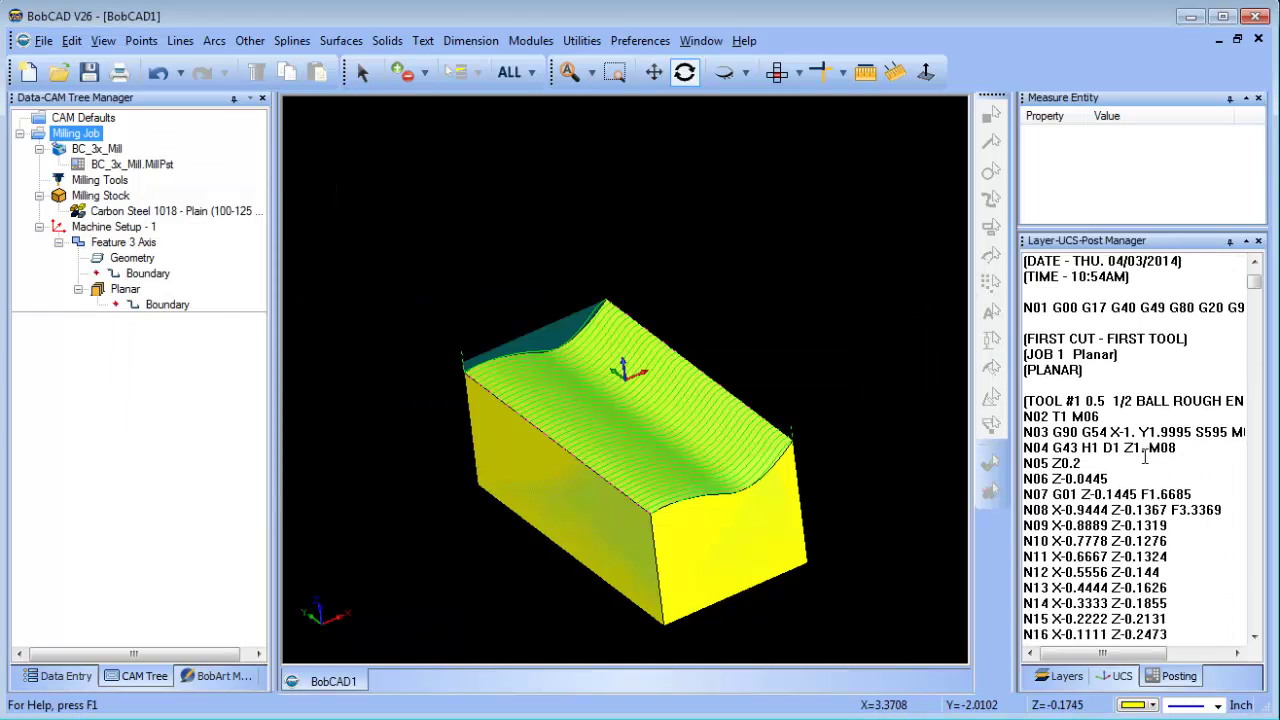
pyautogui.moveTo(1052, 385); pyautogui.dragTo(1127, 540)
pyautogui.scroll(-1, 1137, 468)
pyautogui.scroll(-1, 1137, 468)
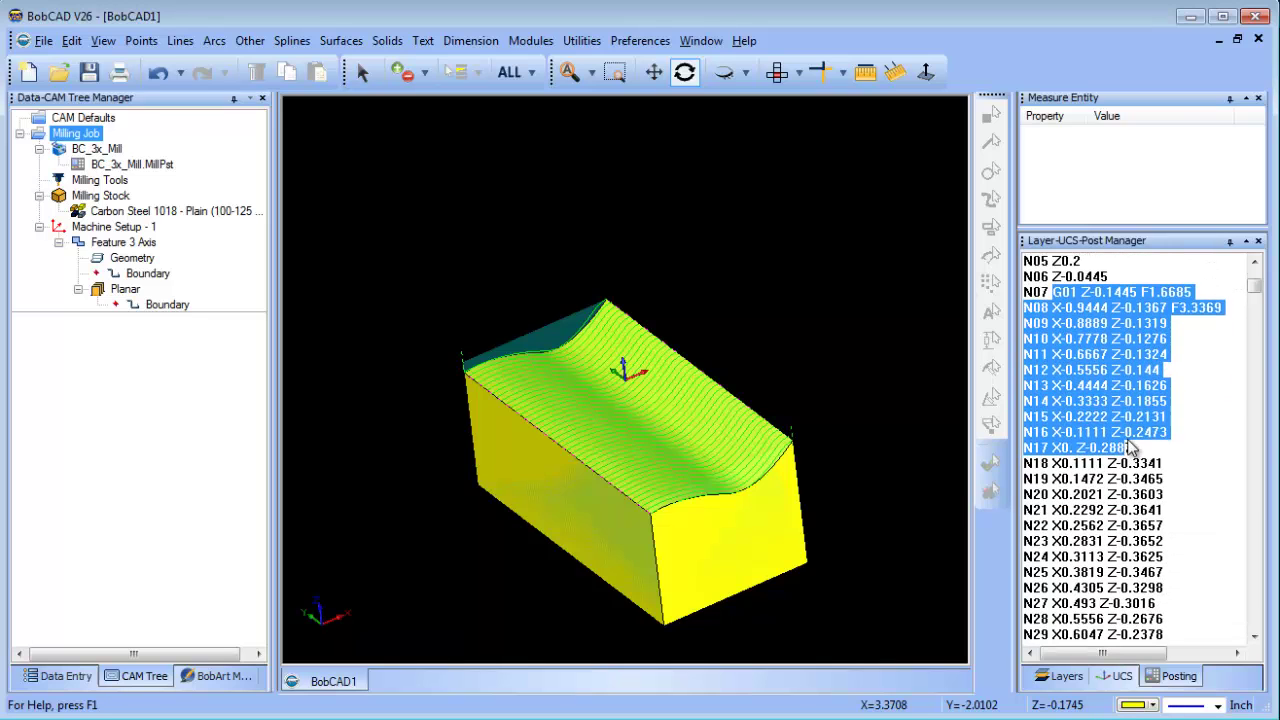
pyautogui.scroll(-1, 1132, 450)
# Review the straight-move code from N18 down to N1286 M30 and END OF PROGRAM.
pyautogui.moveTo(1055, 415); pyautogui.dragTo(1174, 530)
pyautogui.scroll(-3, 1174, 480)
pyautogui.scroll(-7, 1172, 440)
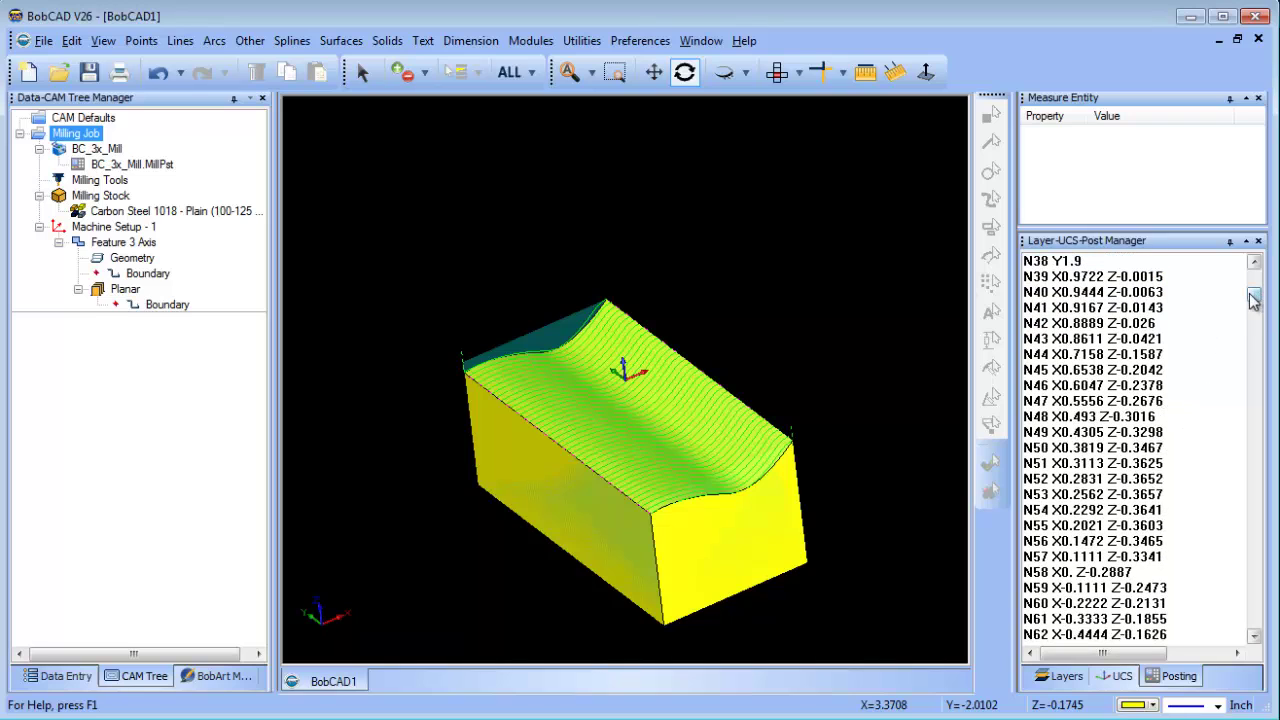
pyautogui.moveTo(1254, 302); pyautogui.dragTo(1257, 630)
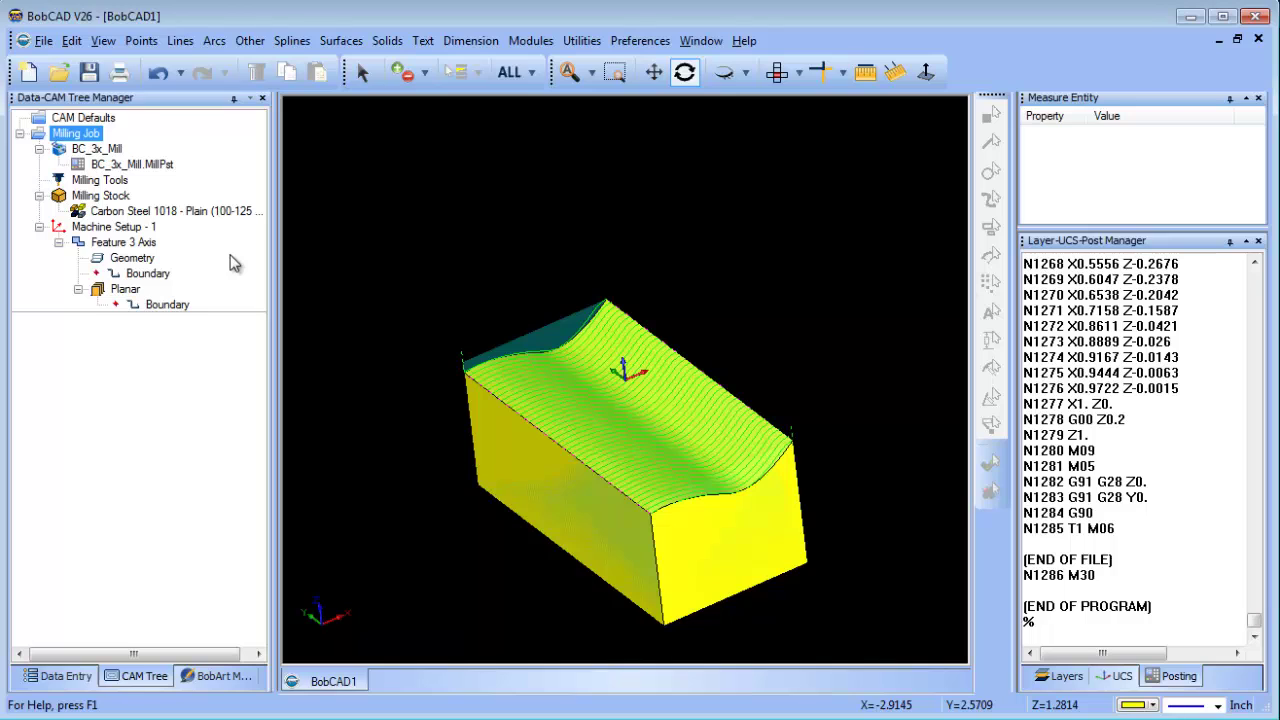
pyautogui.click(170, 211)
pyautogui.click(122, 243)
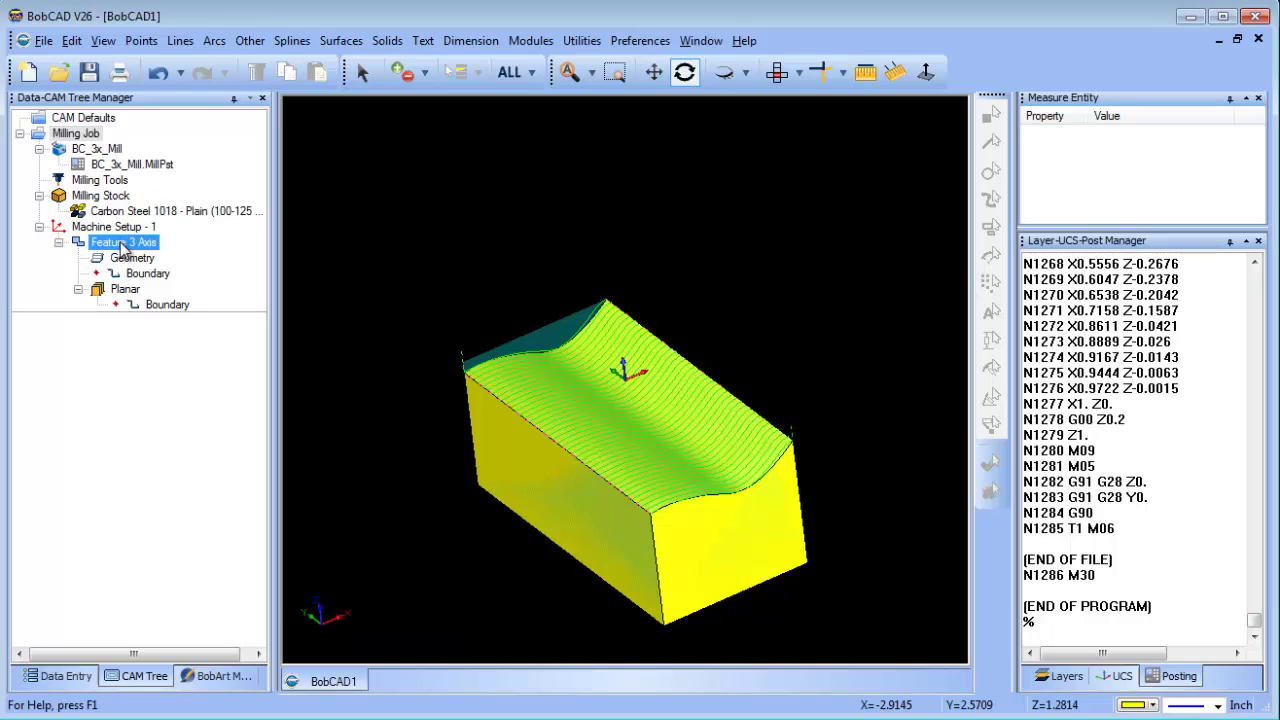
# Enable Arc Fit with a 0.0005 tolerance on Feature 3 Axis's Posting page and finish.
pyautogui.rightClick(122, 245)
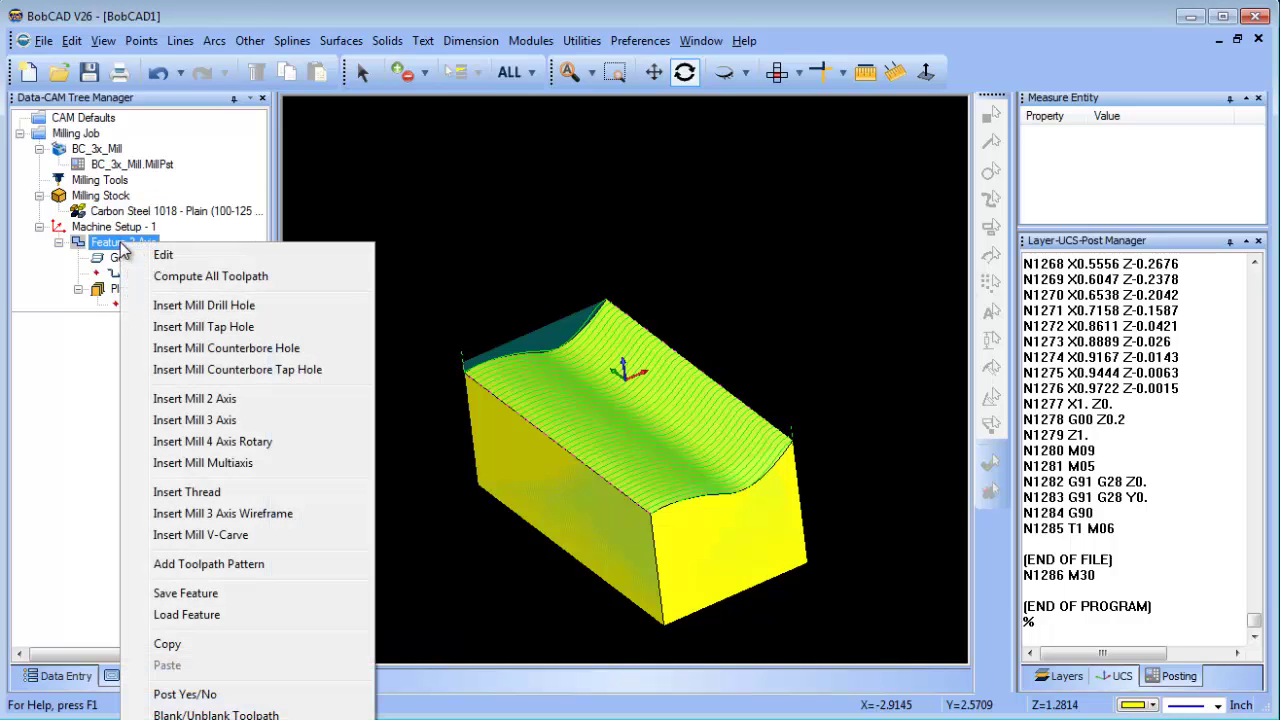
pyautogui.click(180, 257)
pyautogui.click(289, 110)
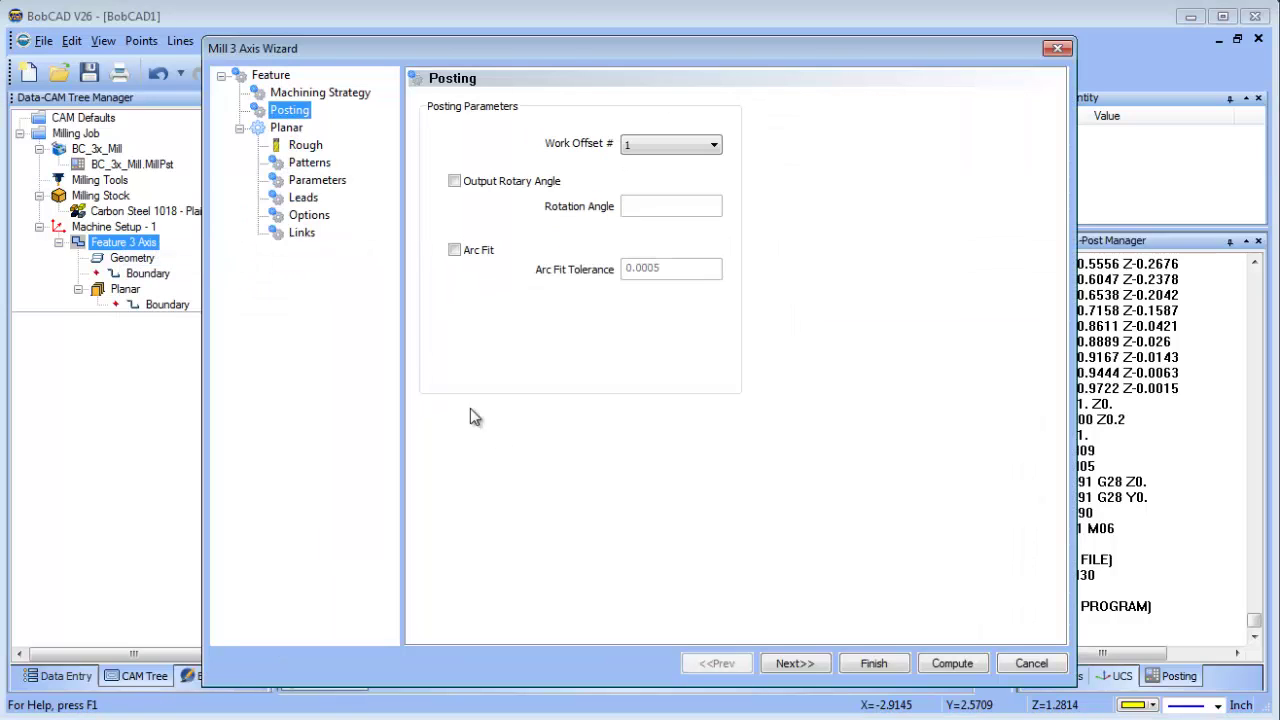
pyautogui.click(455, 250)
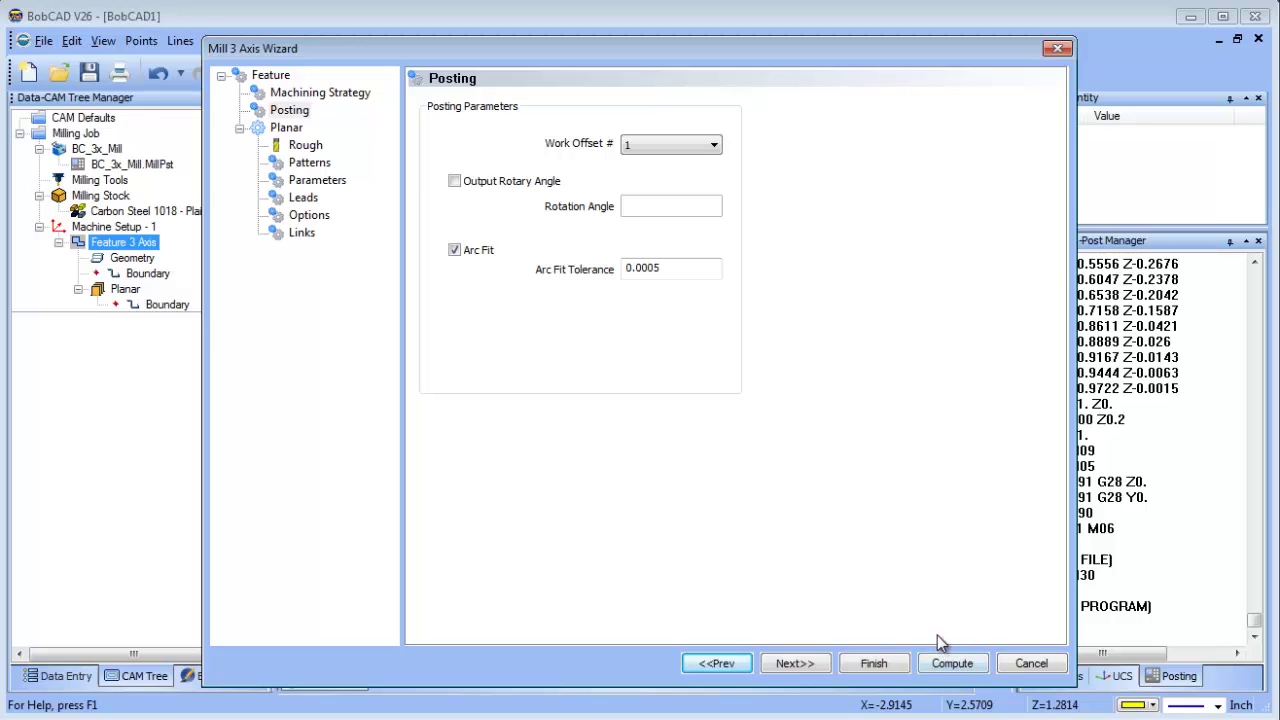
pyautogui.click(872, 665)
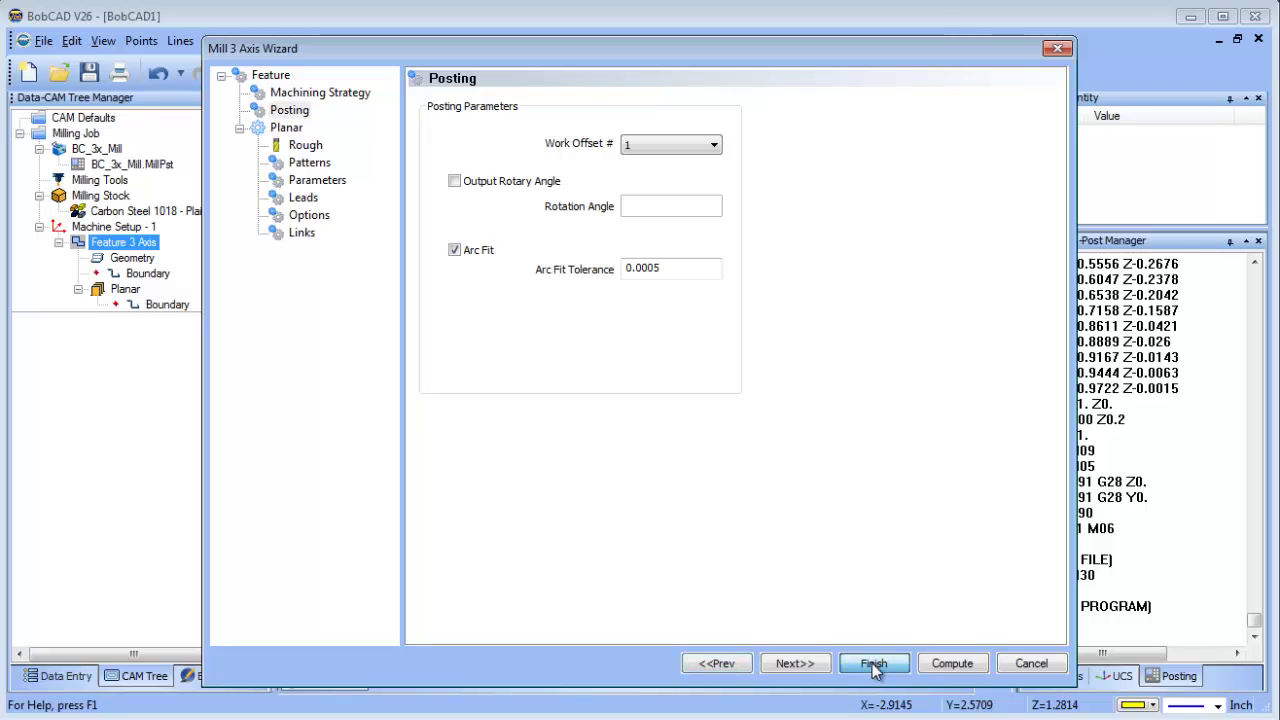
pyautogui.click(88, 150)
# Repost the milling job and widen the Post Manager panel to read the G18 G02/G03 arc lines.
pyautogui.rightClick(76, 133)
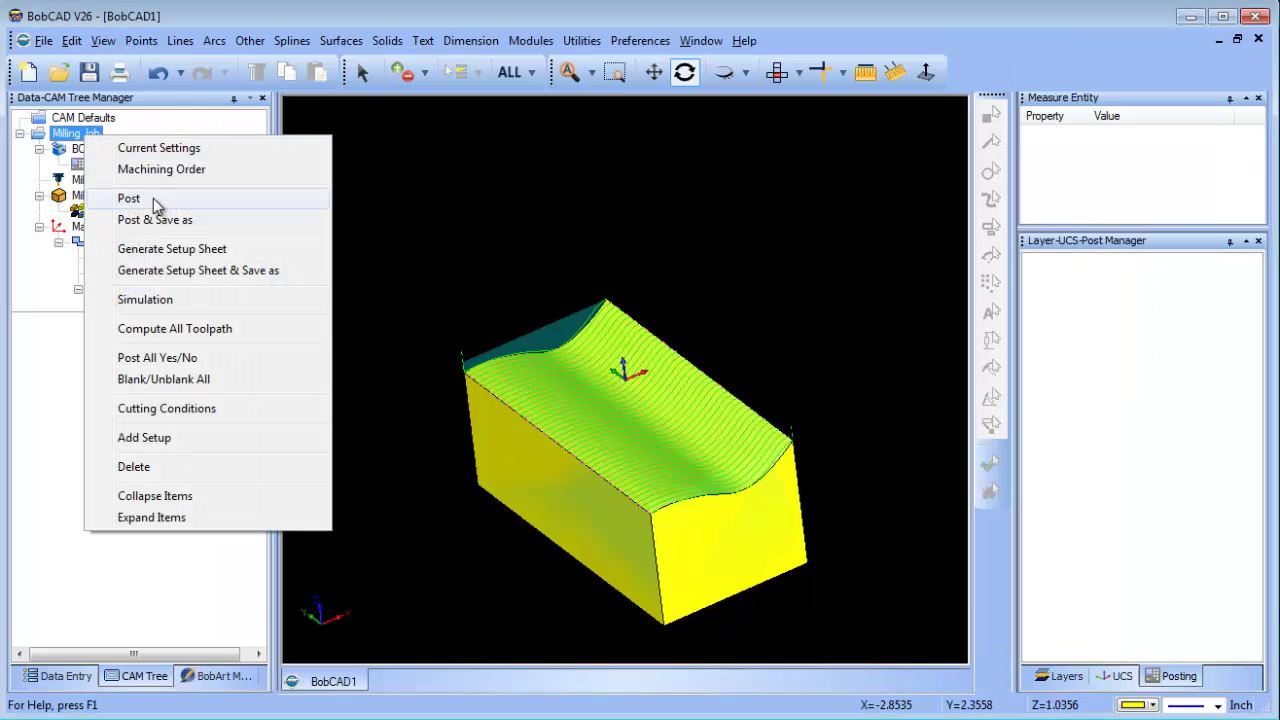
pyautogui.click(157, 198)
pyautogui.scroll(-6, 1164, 463)
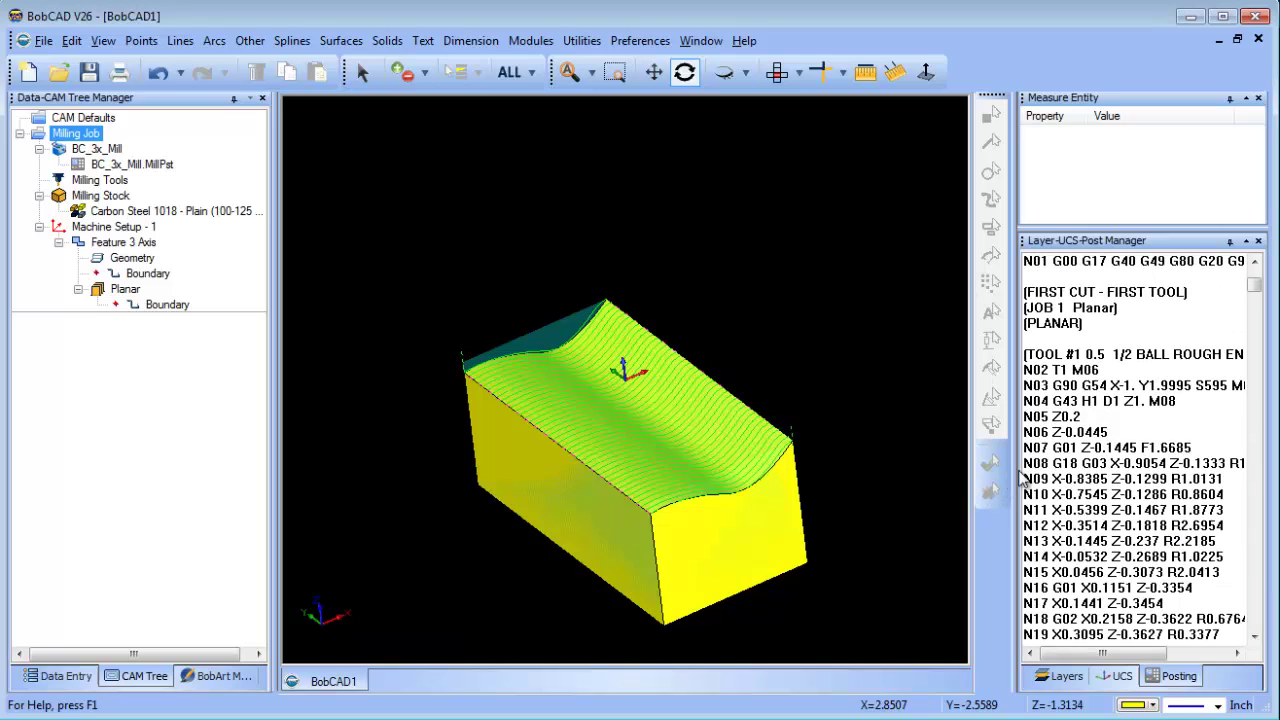
pyautogui.moveTo(1015, 463); pyautogui.dragTo(883, 440)
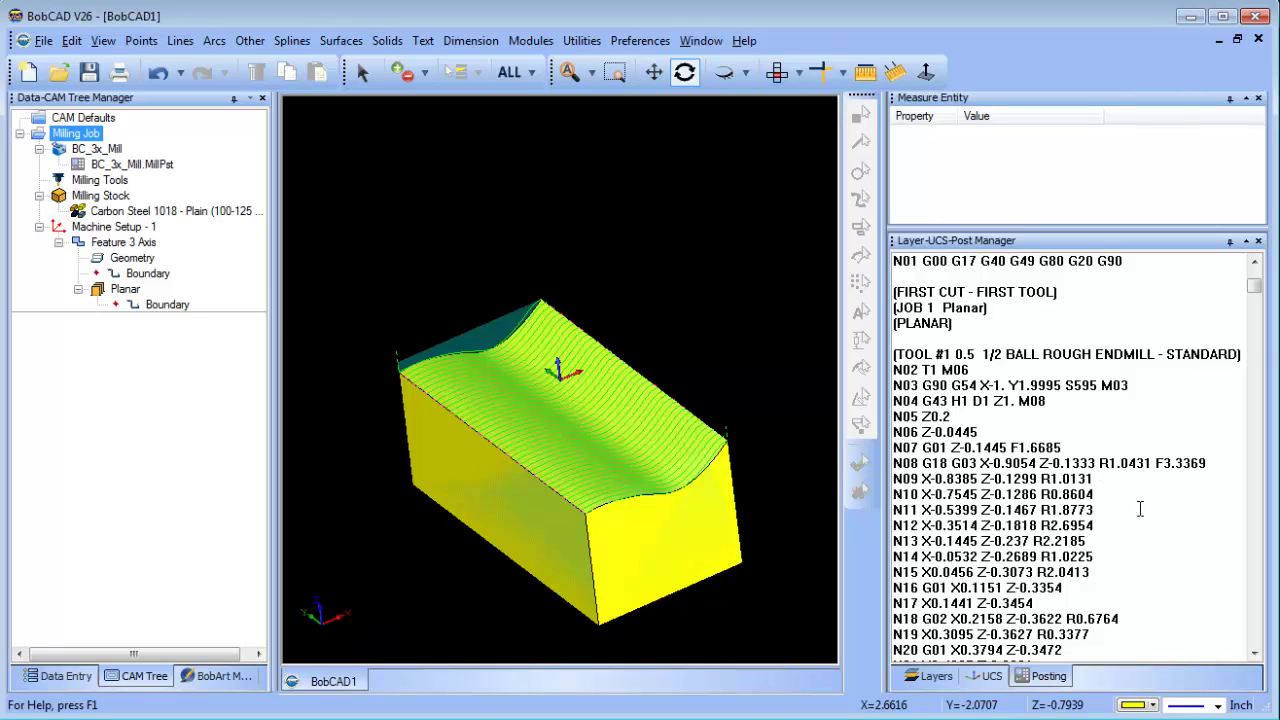
pyautogui.click(166, 211)
# Replace the job's post processor with Haas_OEM.
pyautogui.click(140, 166)
pyautogui.rightClick(140, 170)
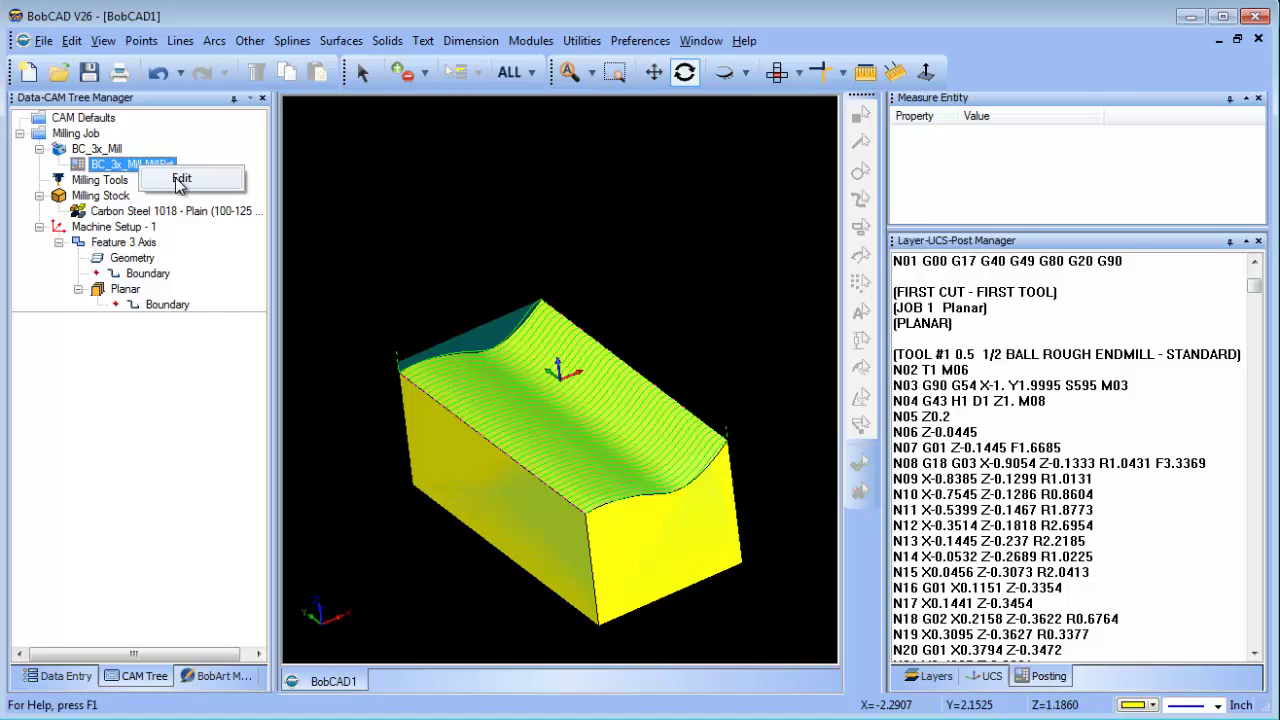
pyautogui.click(181, 180)
pyautogui.click(474, 349)
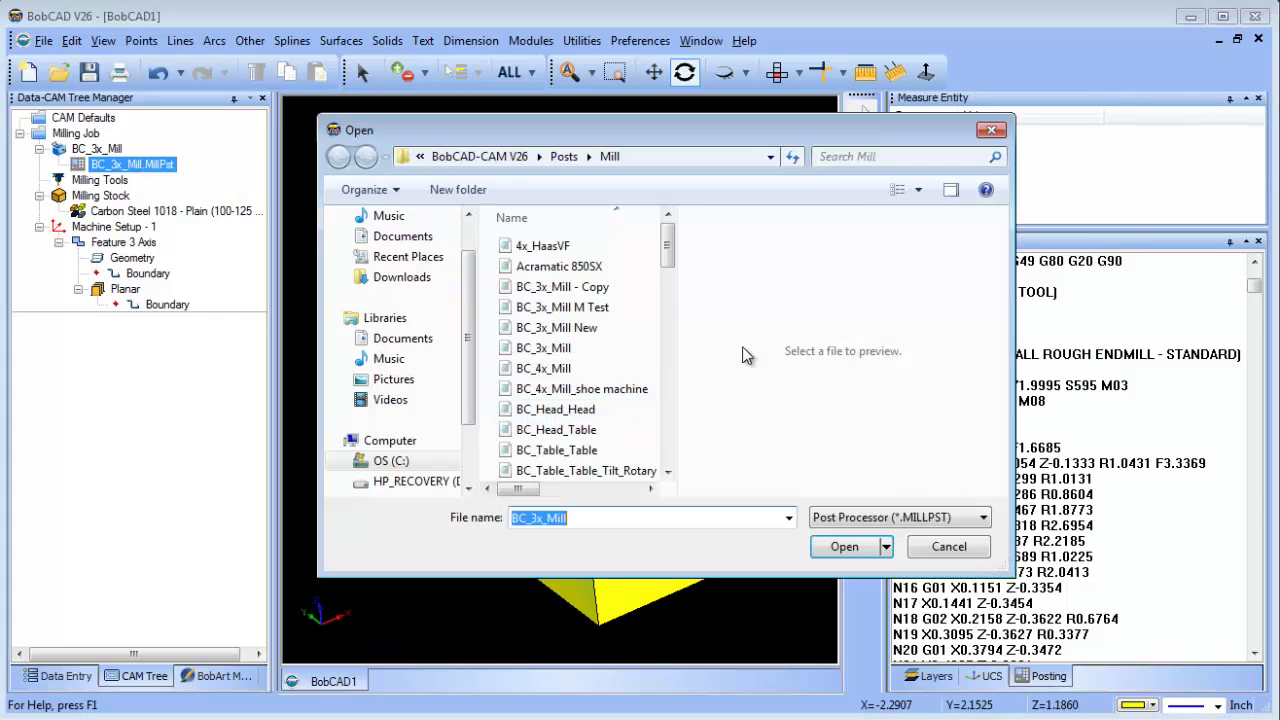
pyautogui.moveTo(665, 258); pyautogui.dragTo(667, 314)
pyautogui.click(545, 347)
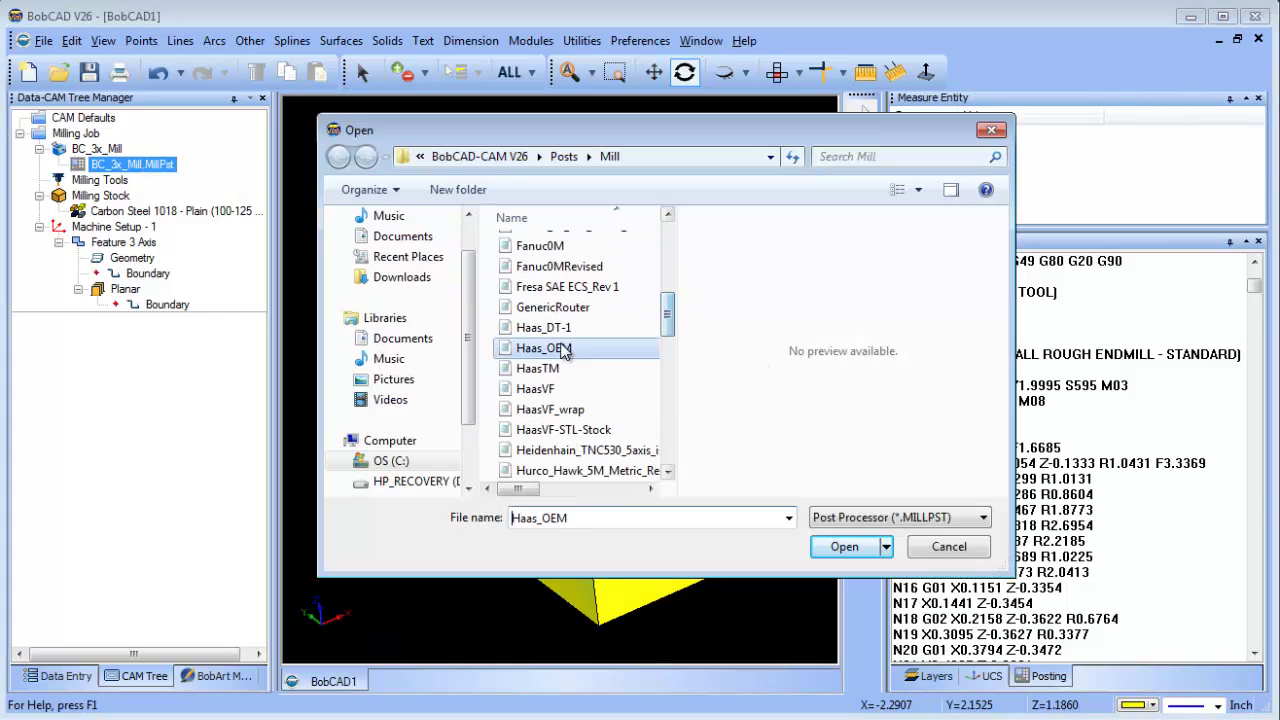
pyautogui.click(845, 547)
pyautogui.click(814, 404)
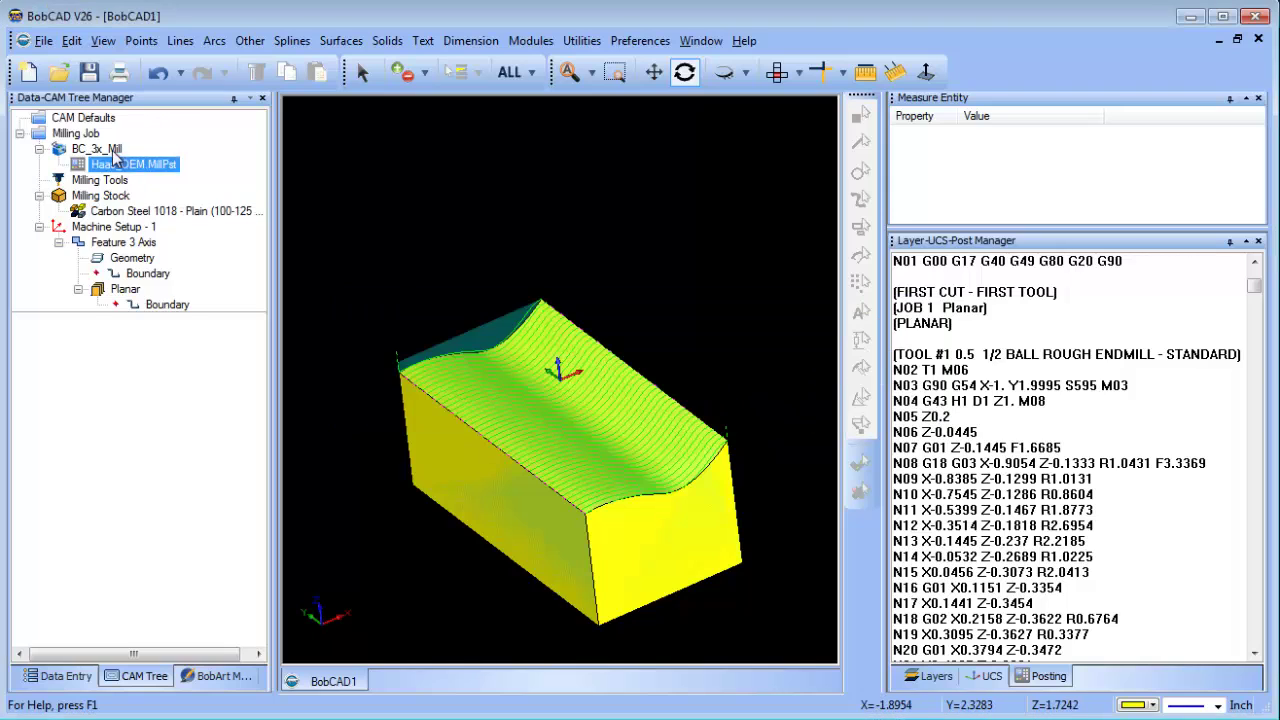
# Repost the milling job and review the Haas code's G18 arcs with I/K centers.
pyautogui.rightClick(105, 142)
pyautogui.click(147, 196)
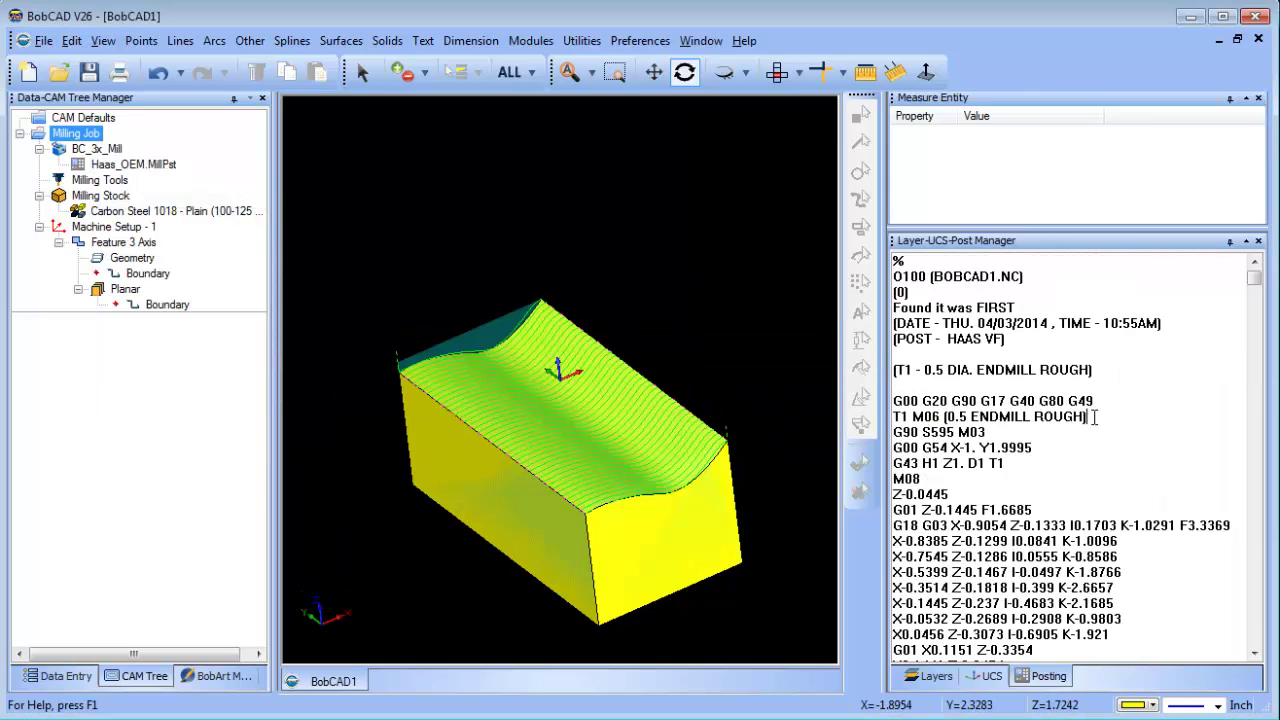
pyautogui.scroll(-2, 1080, 450)
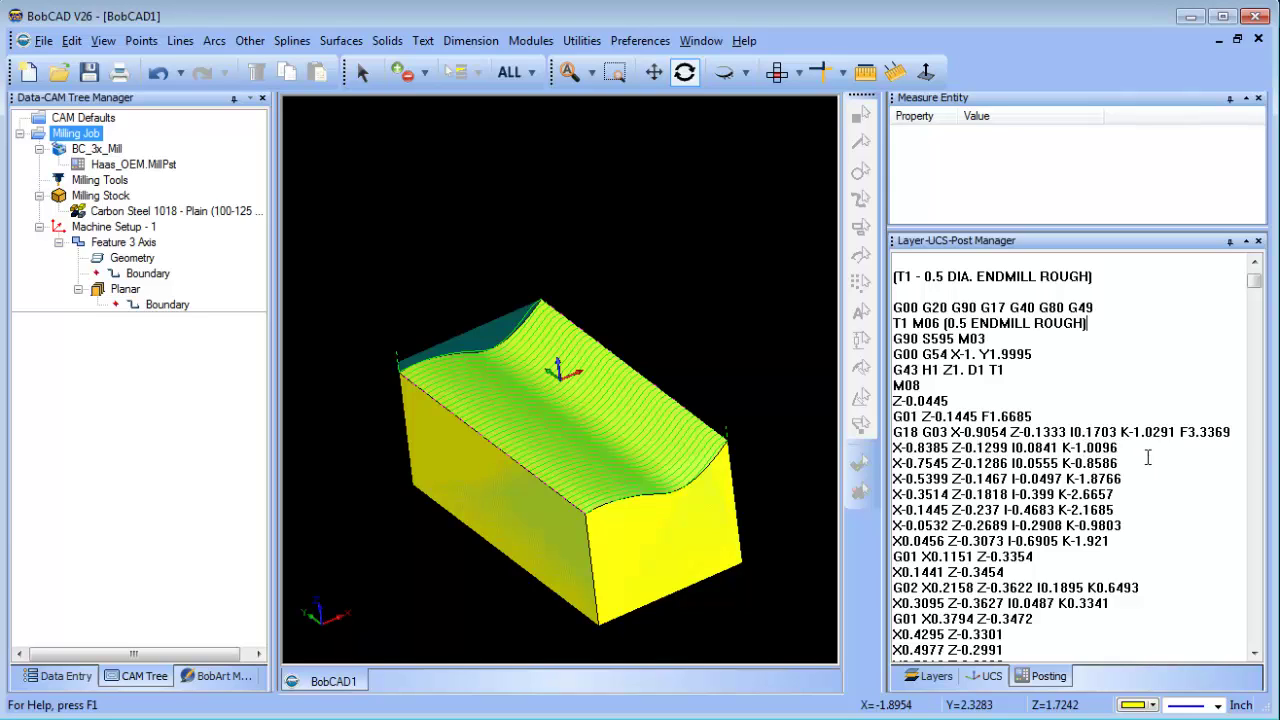
pyautogui.moveTo(899, 431); pyautogui.dragTo(1120, 505)
pyautogui.scroll(-3, 1126, 458)
pyautogui.scroll(-4, 1126, 458)
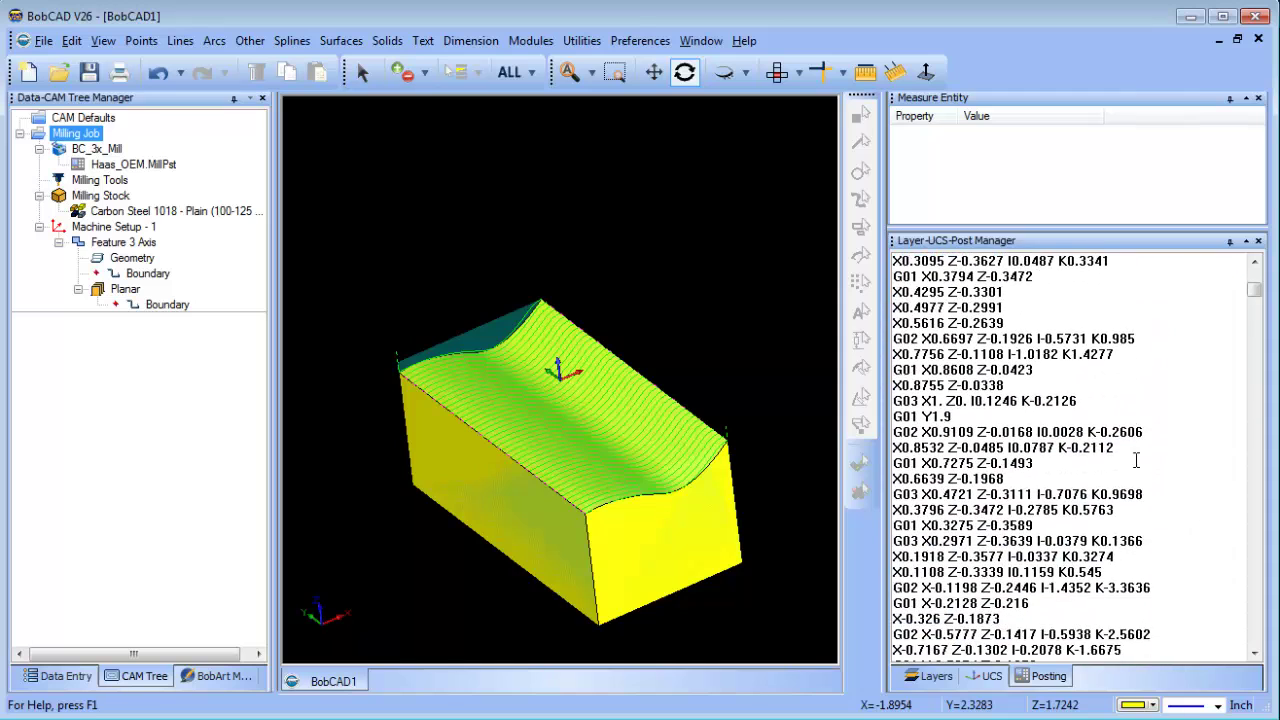
pyautogui.scroll(7, 1137, 457)
pyautogui.click(130, 164)
# Restore BC_3x_Mill as the job's post processor.
pyautogui.rightClick(148, 167)
pyautogui.click(190, 180)
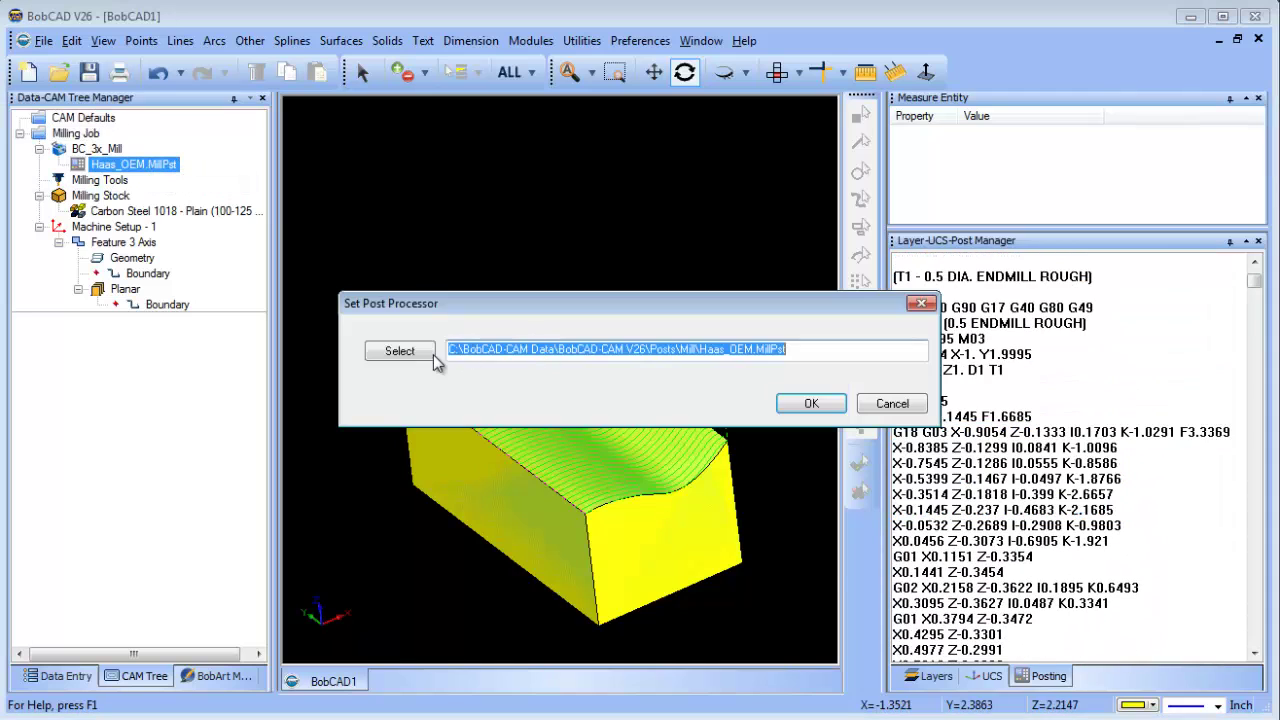
pyautogui.click(470, 352)
pyautogui.click(570, 348)
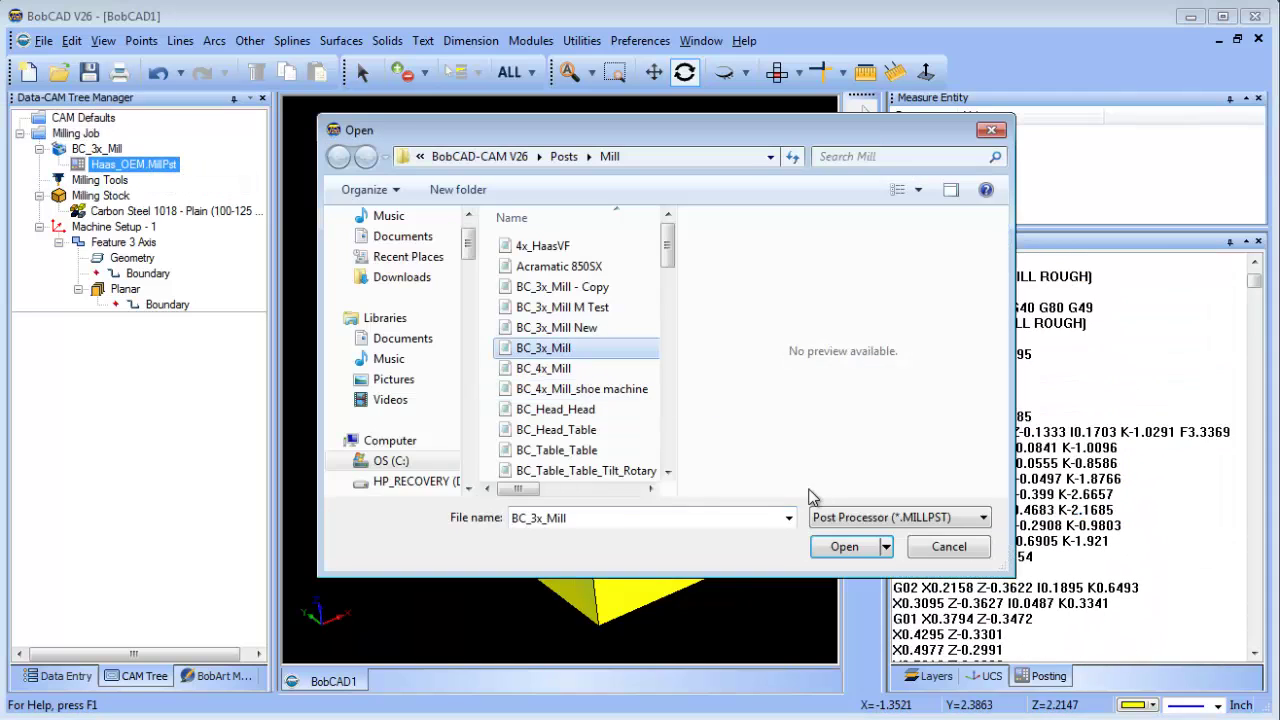
pyautogui.click(843, 547)
pyautogui.click(806, 404)
# Repost the milling job and scroll to the end of the R-format code at N857 M30.
pyautogui.click(76, 133)
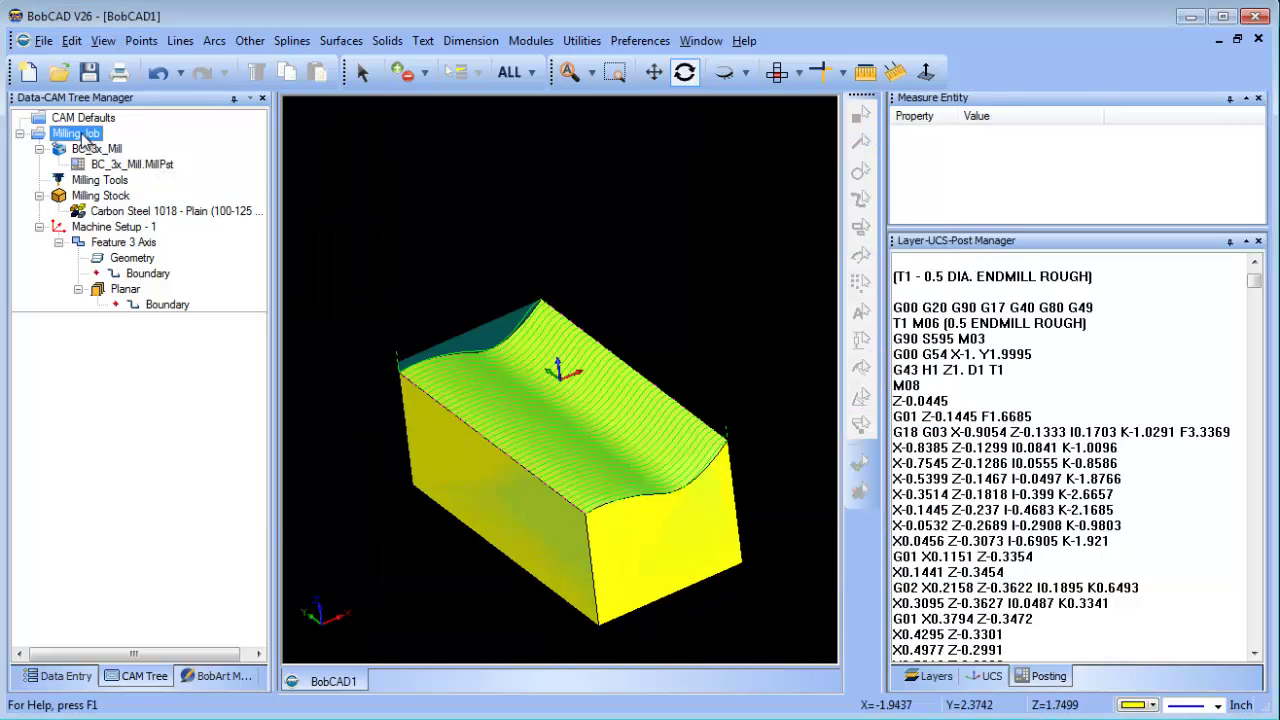
pyautogui.rightClick(78, 134)
pyautogui.click(180, 195)
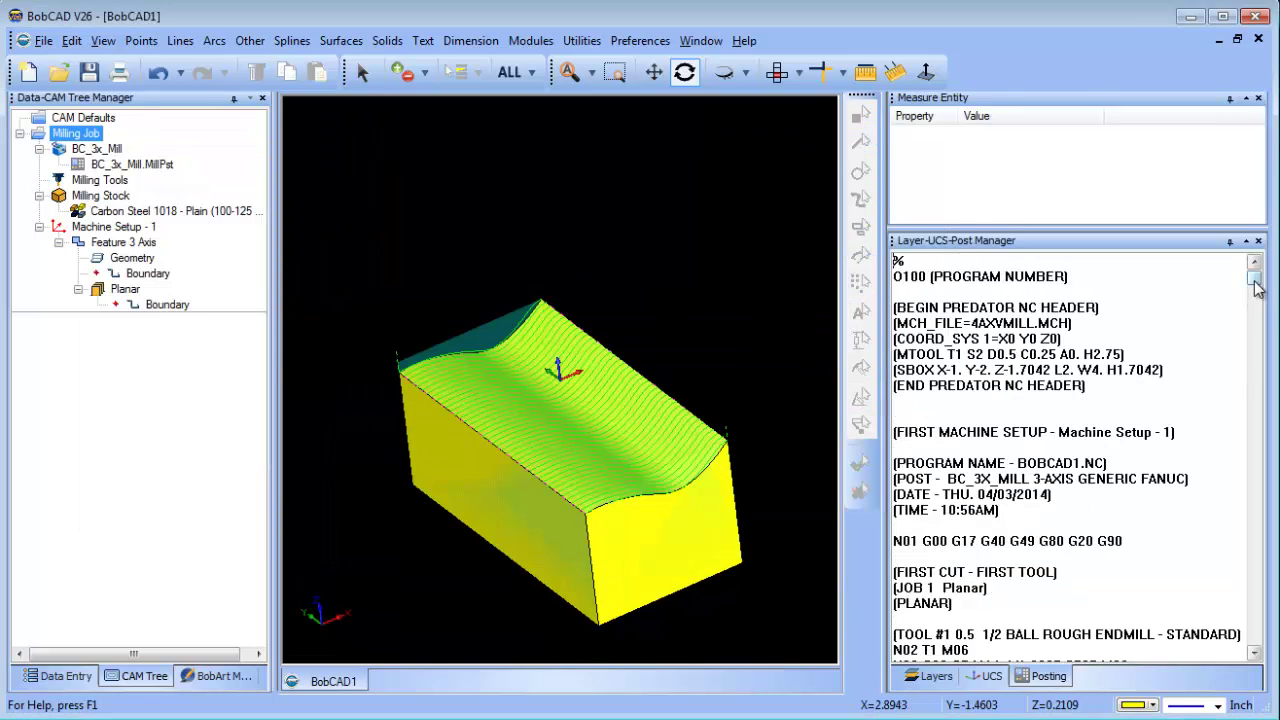
pyautogui.moveTo(1256, 286); pyautogui.dragTo(1252, 645)
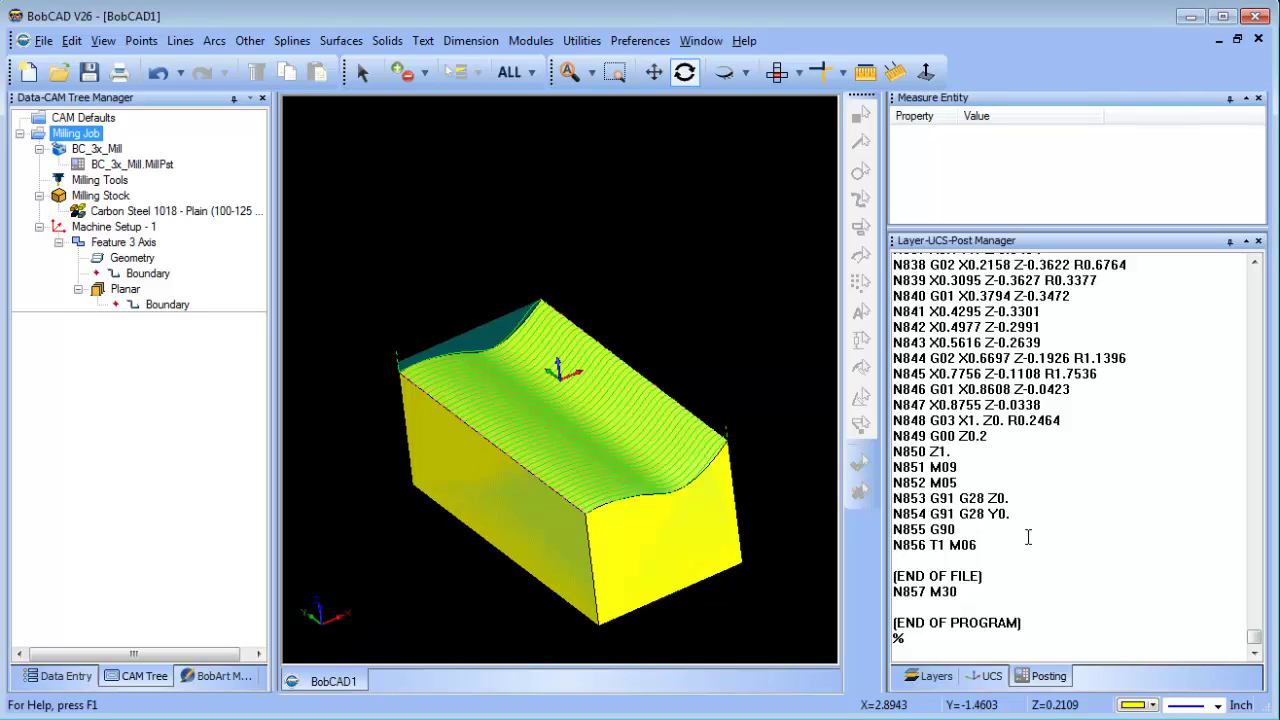
pyautogui.click(145, 273)
pyautogui.click(118, 243)
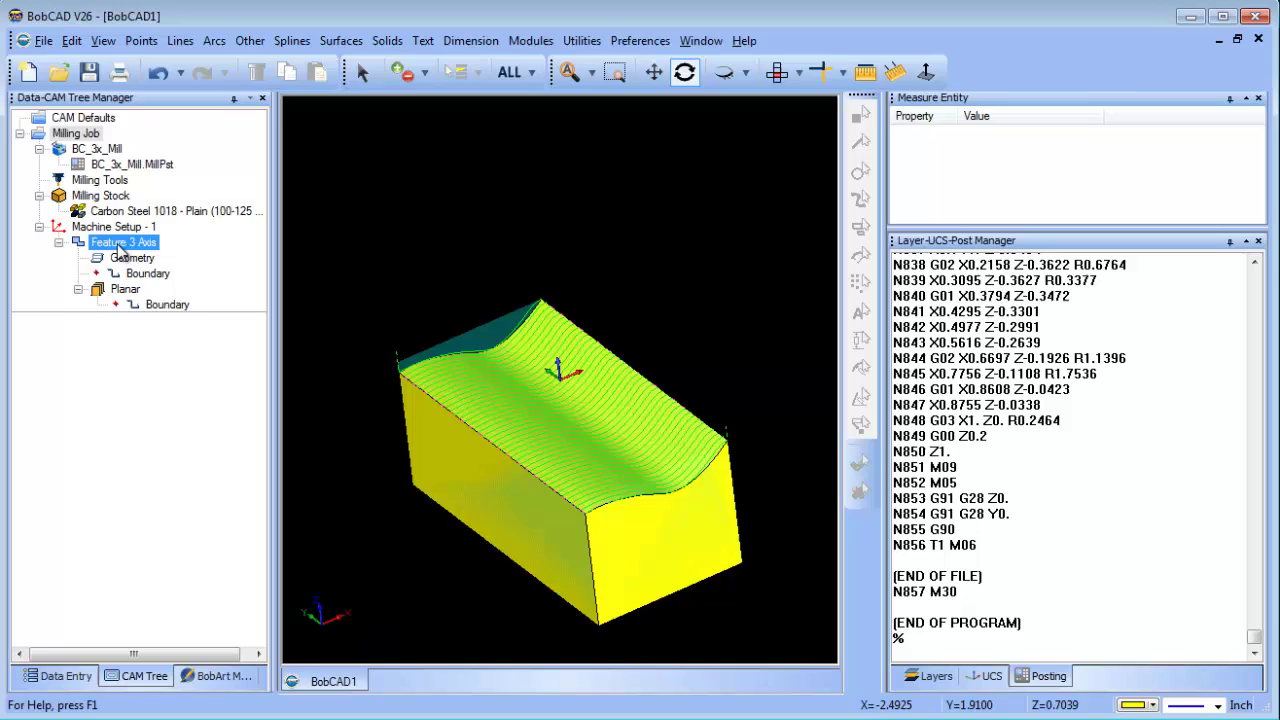